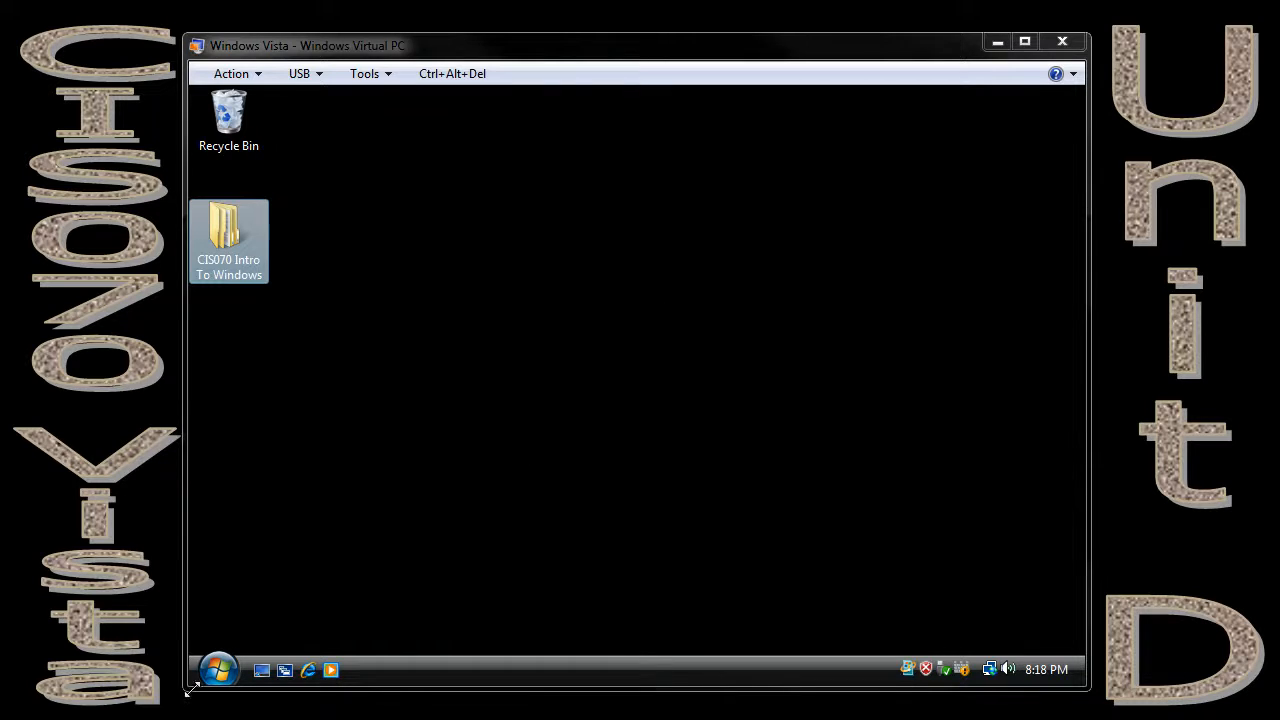
Open the Computer window and move it clear of the desktop icons.
left_click(219, 672)
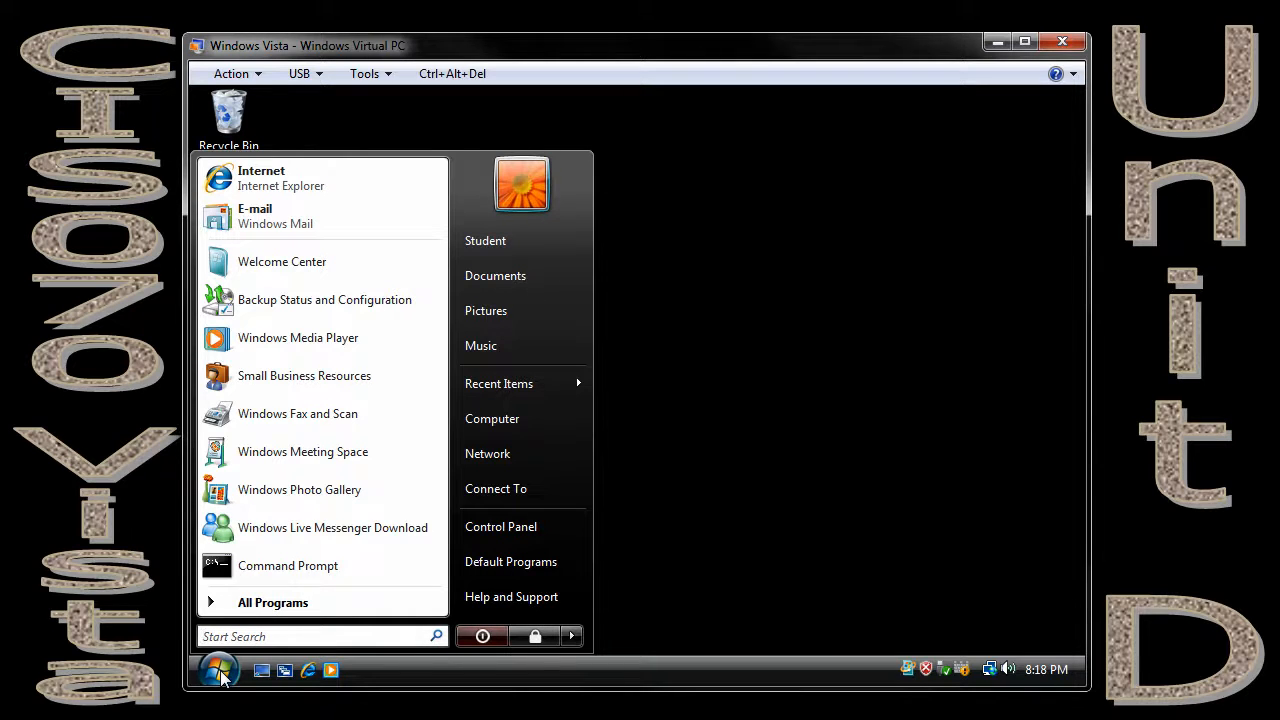
left_click(492, 419)
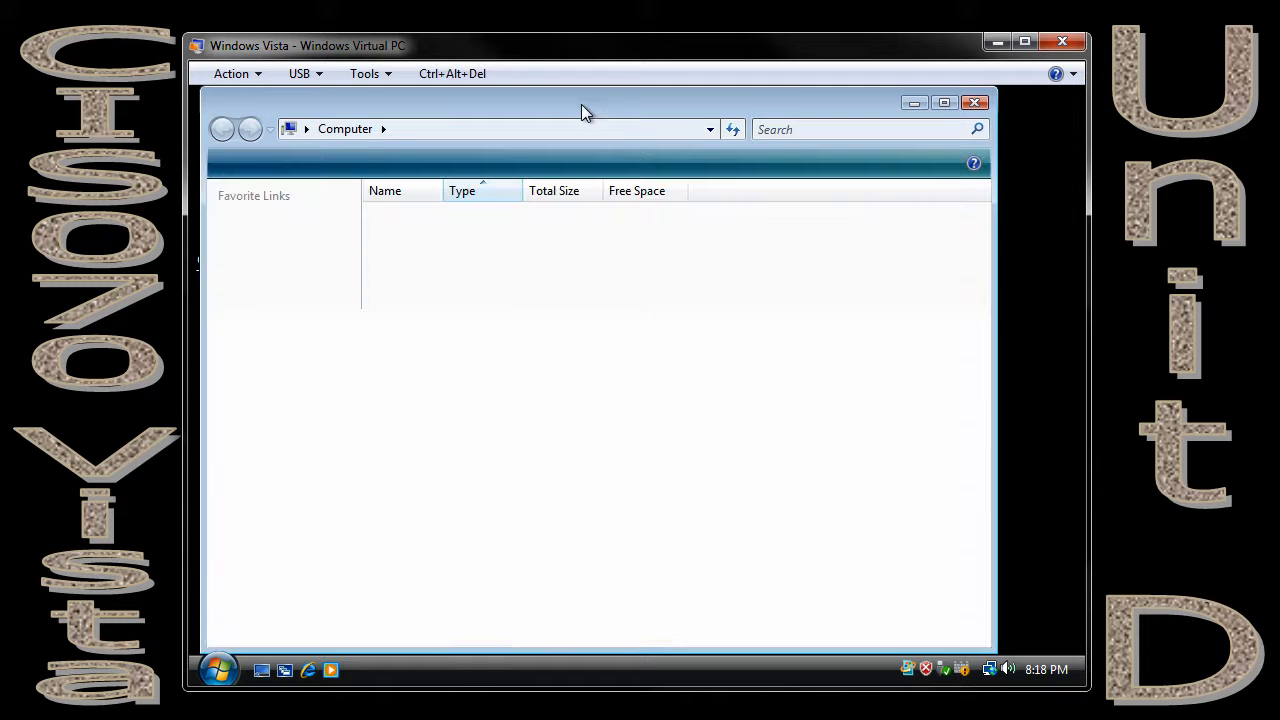
left_click_drag(537, 105, 643, 100)
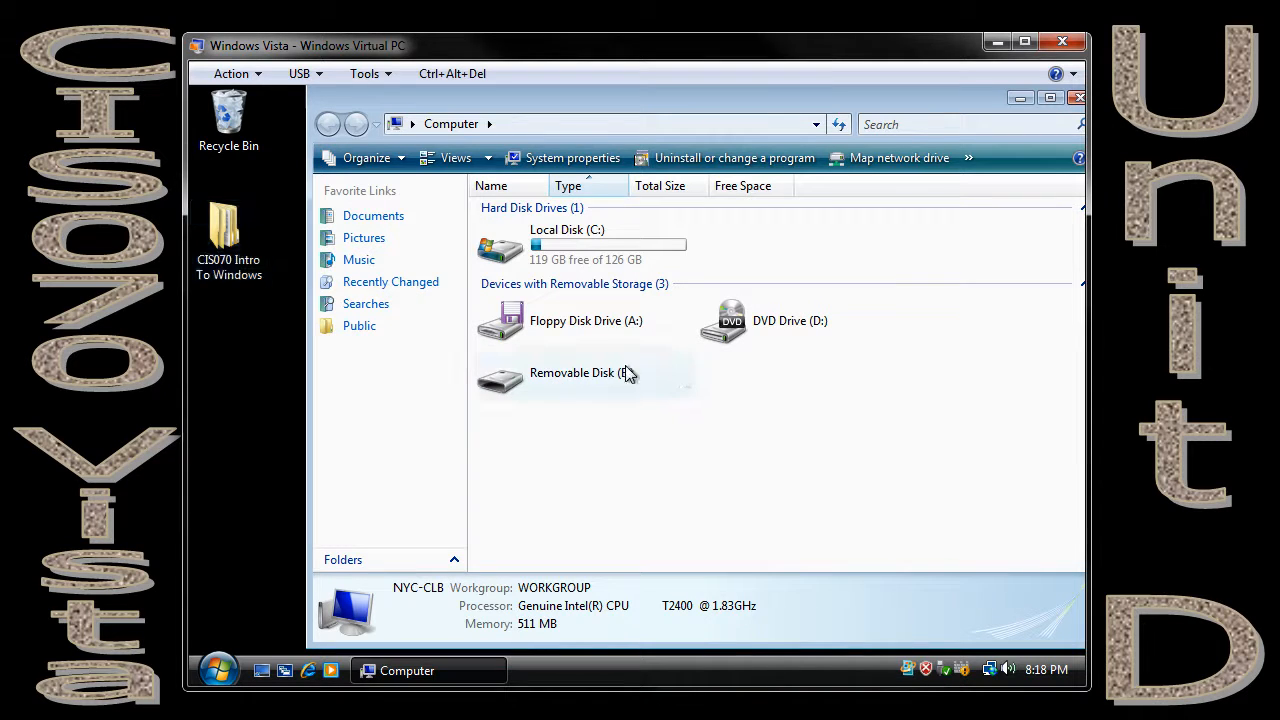
Set the volume label of Removable Disk (E:) to DataDisk in its properties.
right_click(571, 374)
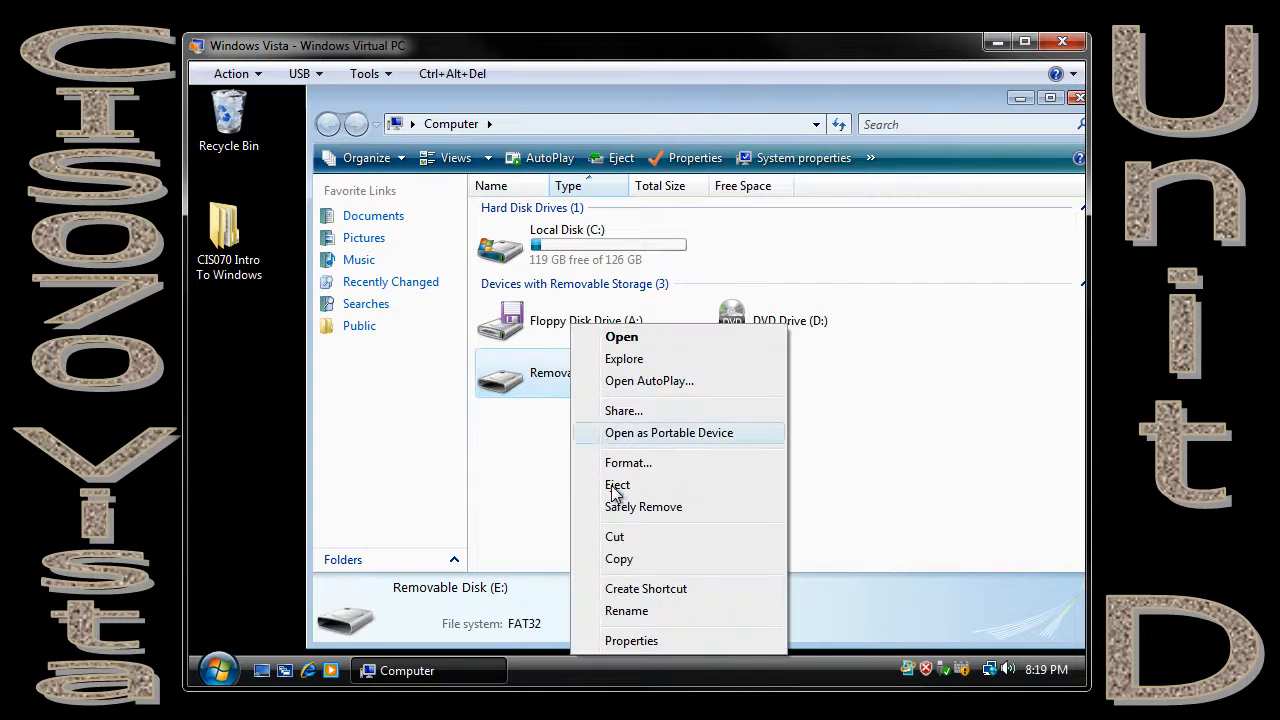
left_click(623, 641)
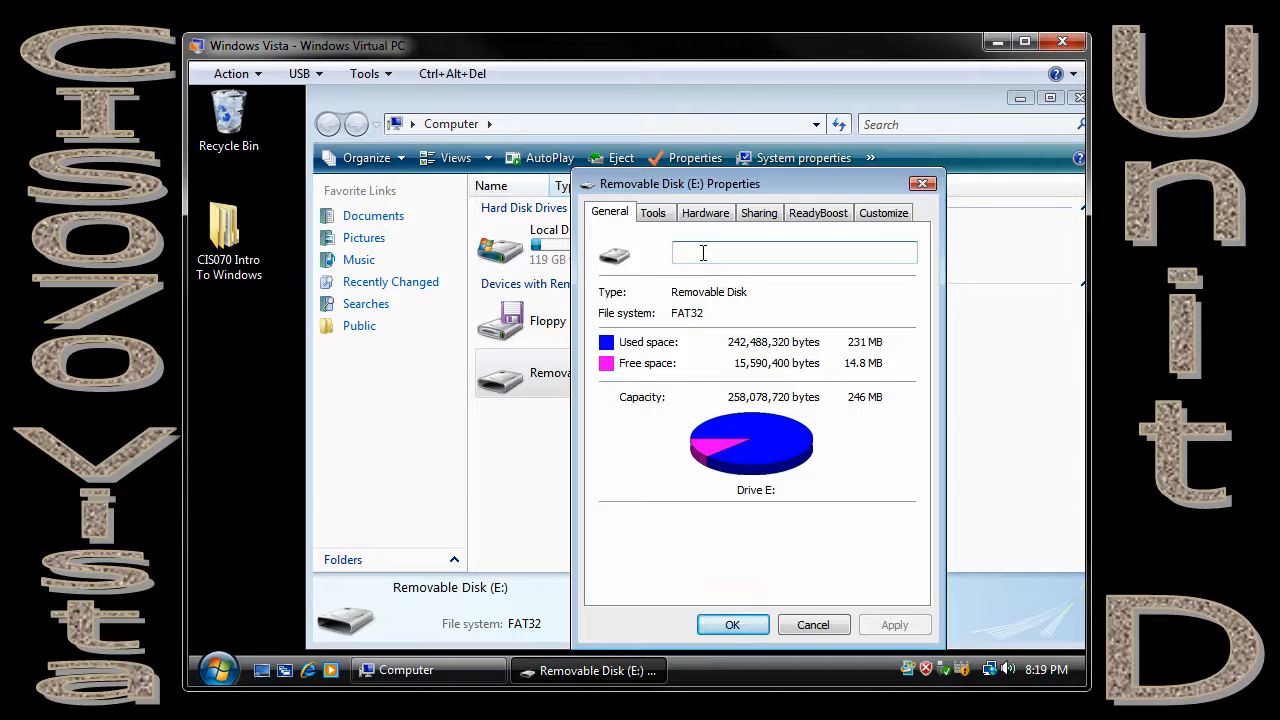
type("Dta")
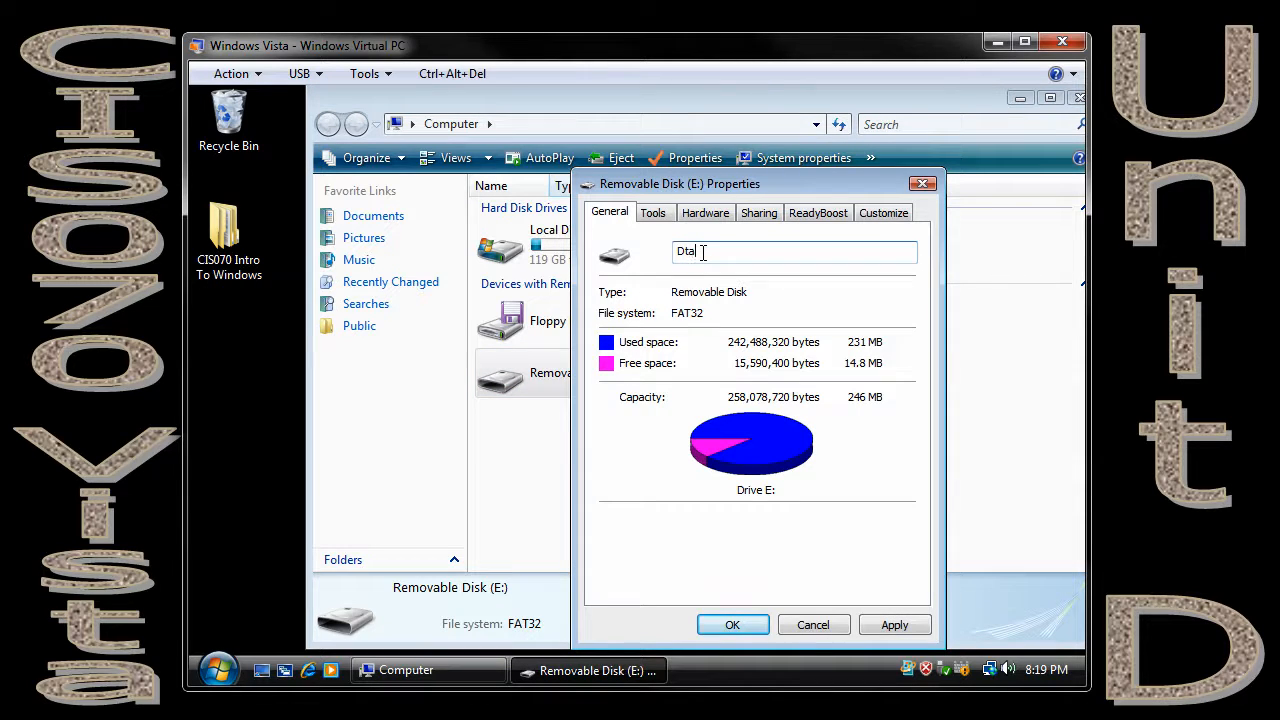
key("BackSpace")
key("BackSpace")
type("ataDisk")
key("Return")
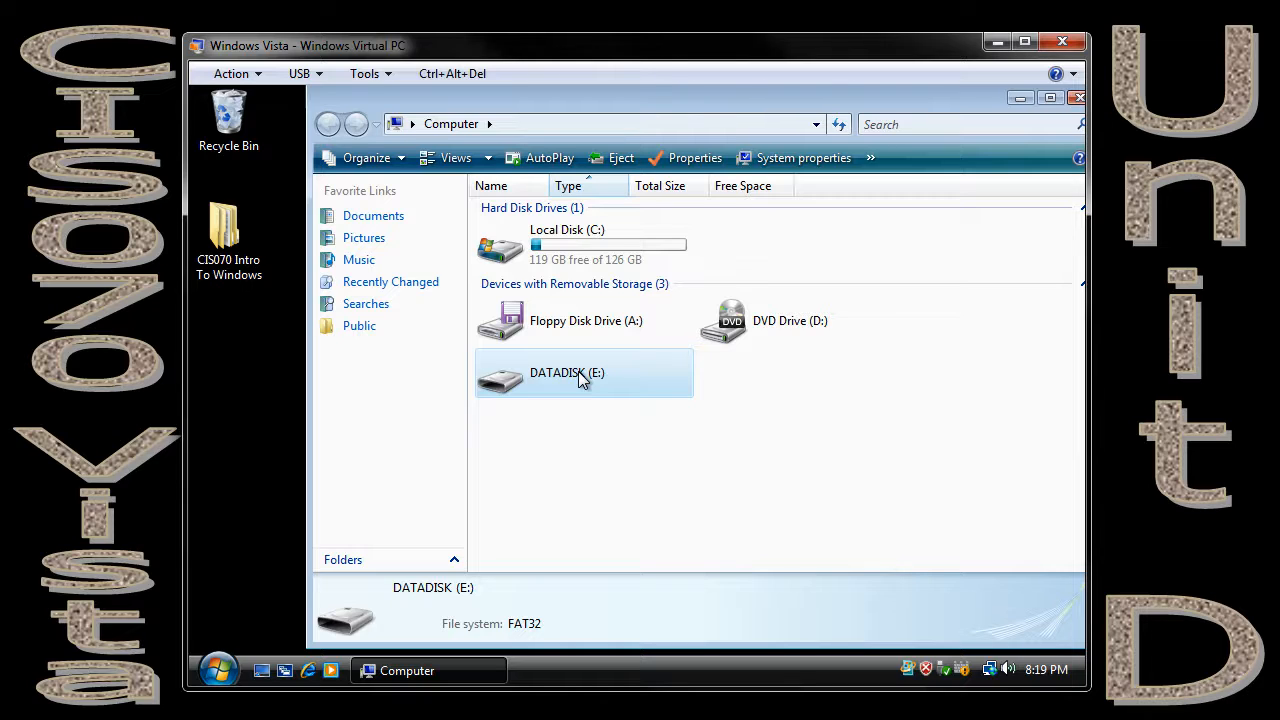
Change the volume label of drive E: to the owner's first initial and last name.
right_click(583, 378)
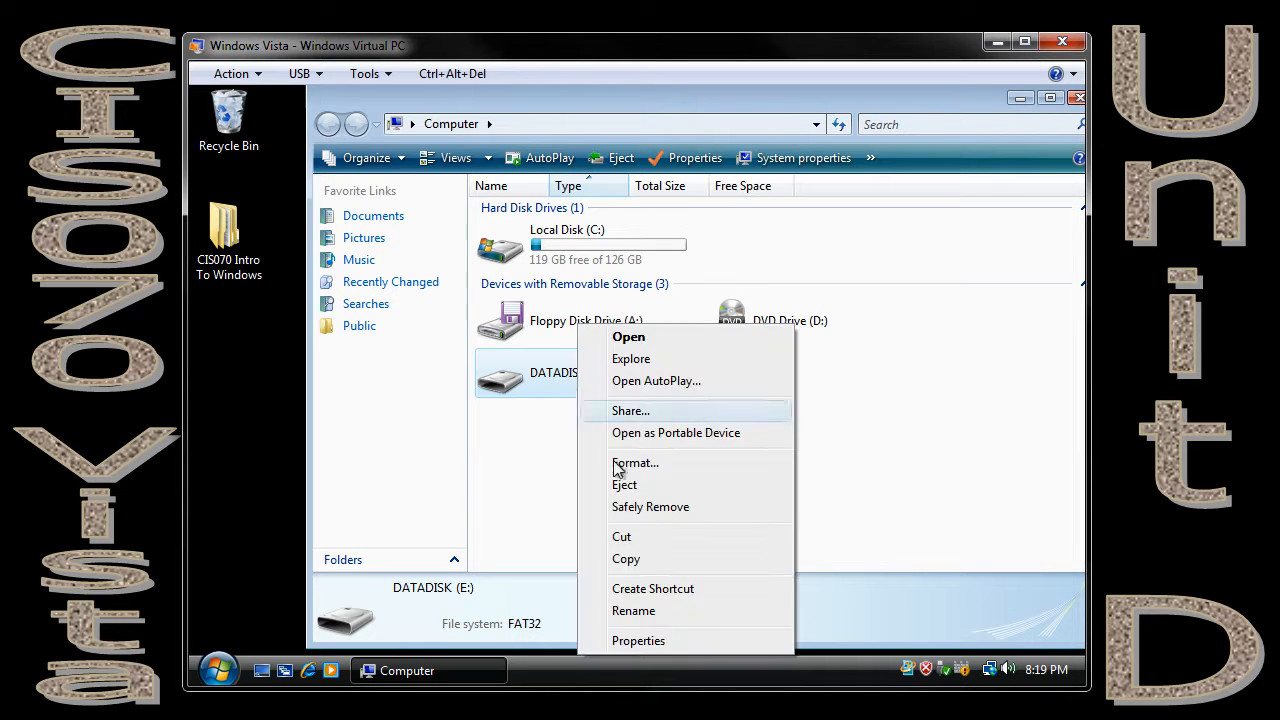
left_click(661, 641)
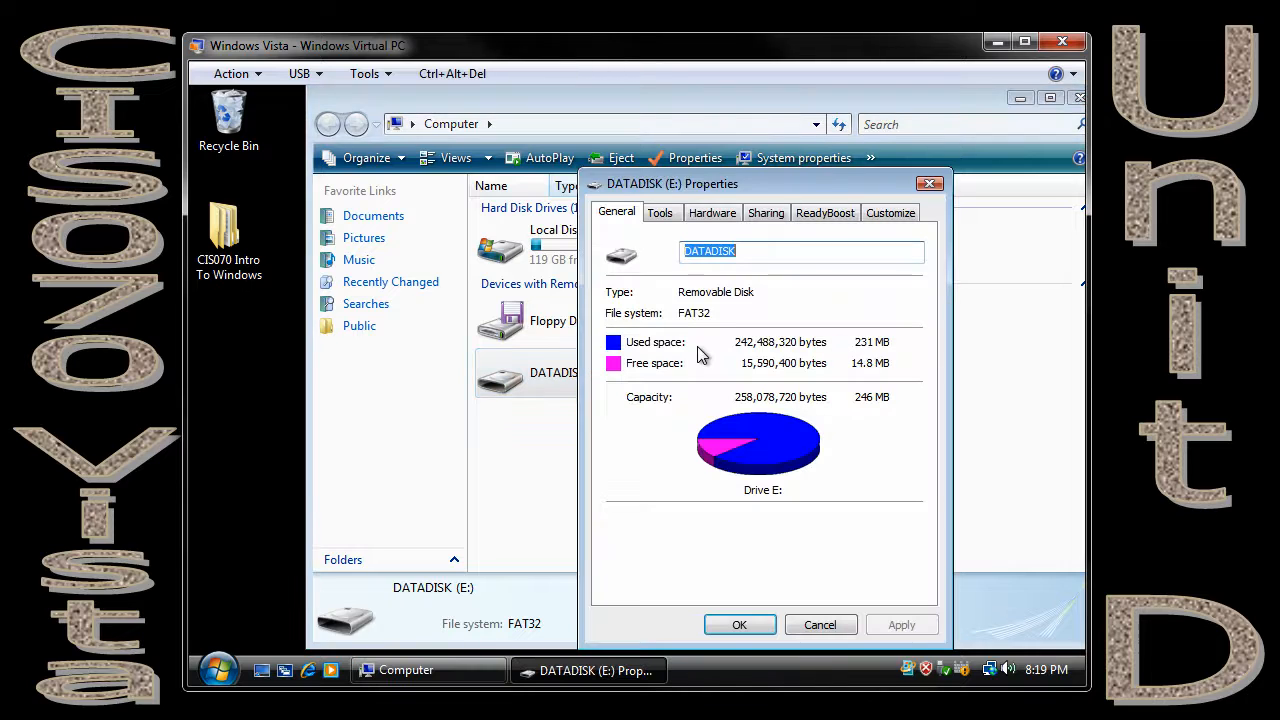
left_click(752, 252)
double_click(696, 256)
type("EMagidson")
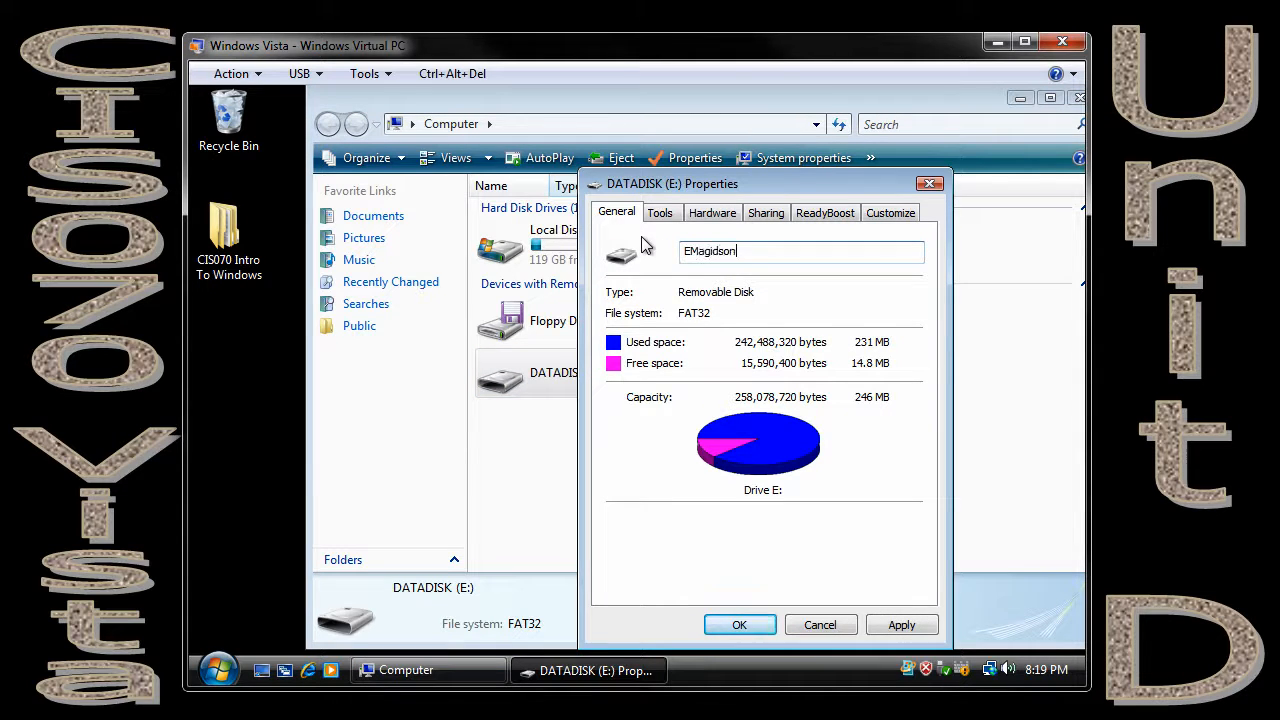
left_click(739, 624)
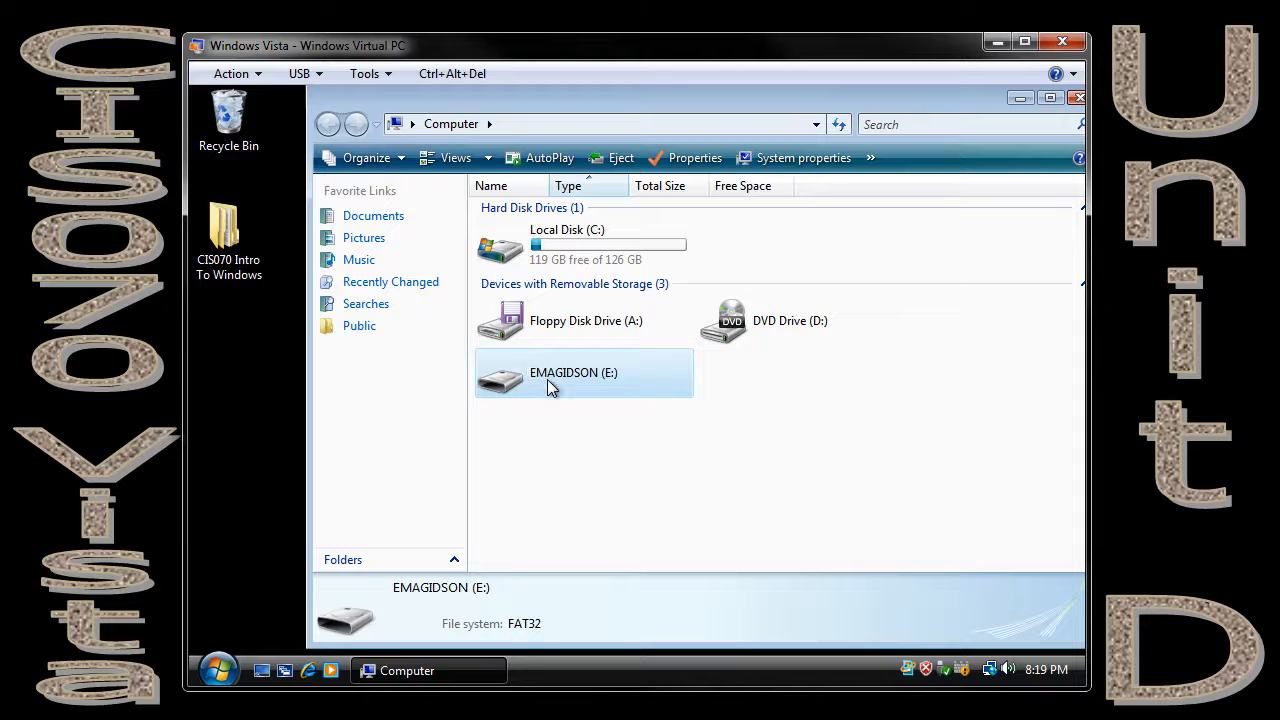
Open the Unit D folder on drive E:, inside CIS070 Intro To Windows and Text Book Files.
double_click(599, 383)
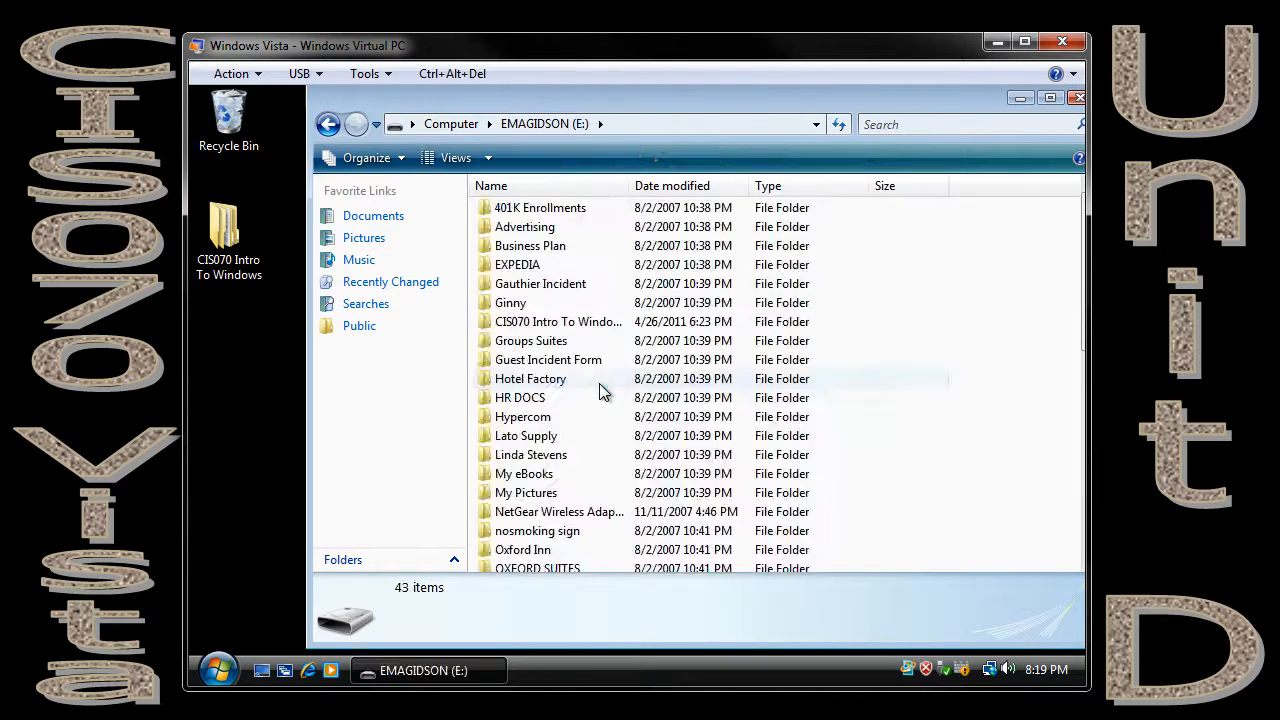
left_click(522, 328)
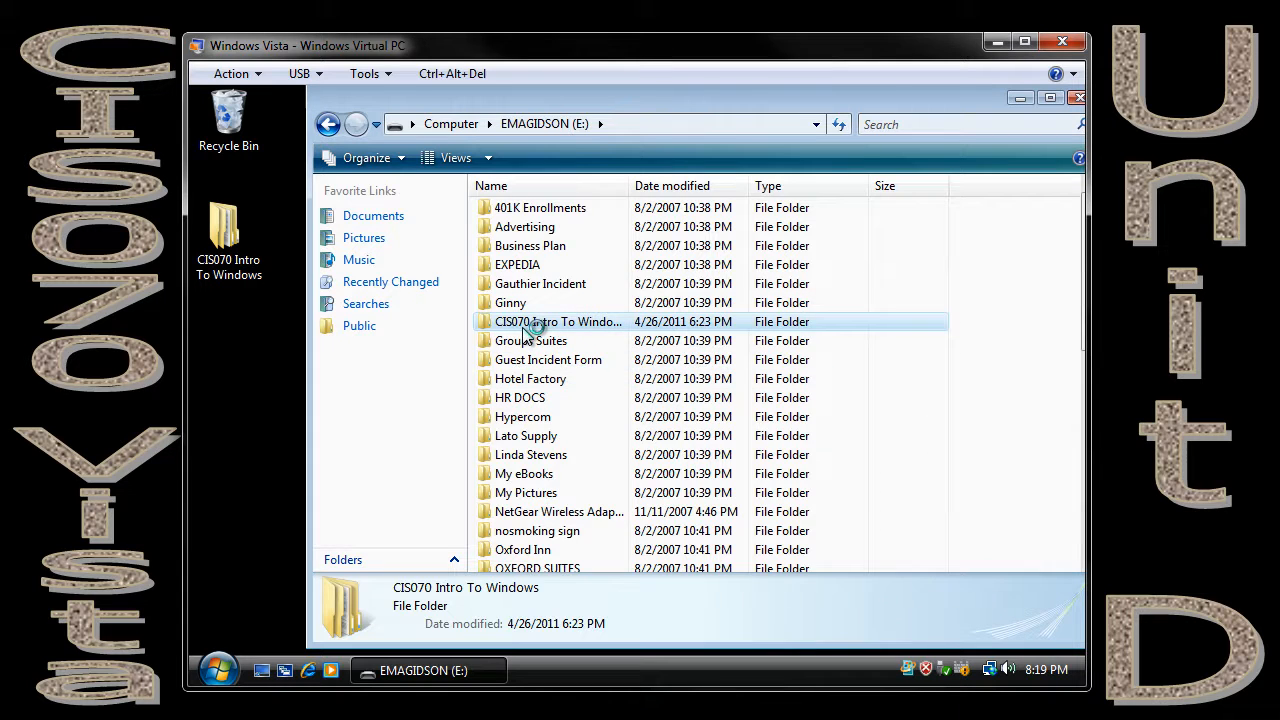
double_click(522, 328)
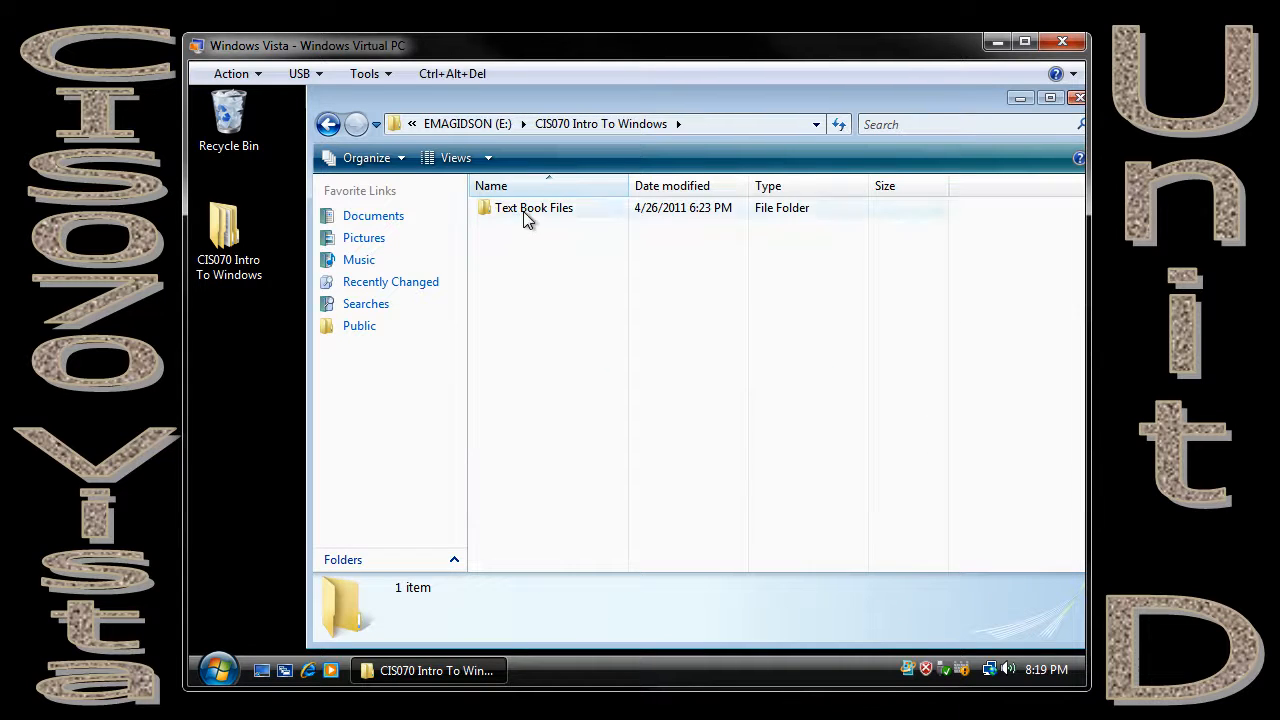
double_click(524, 213)
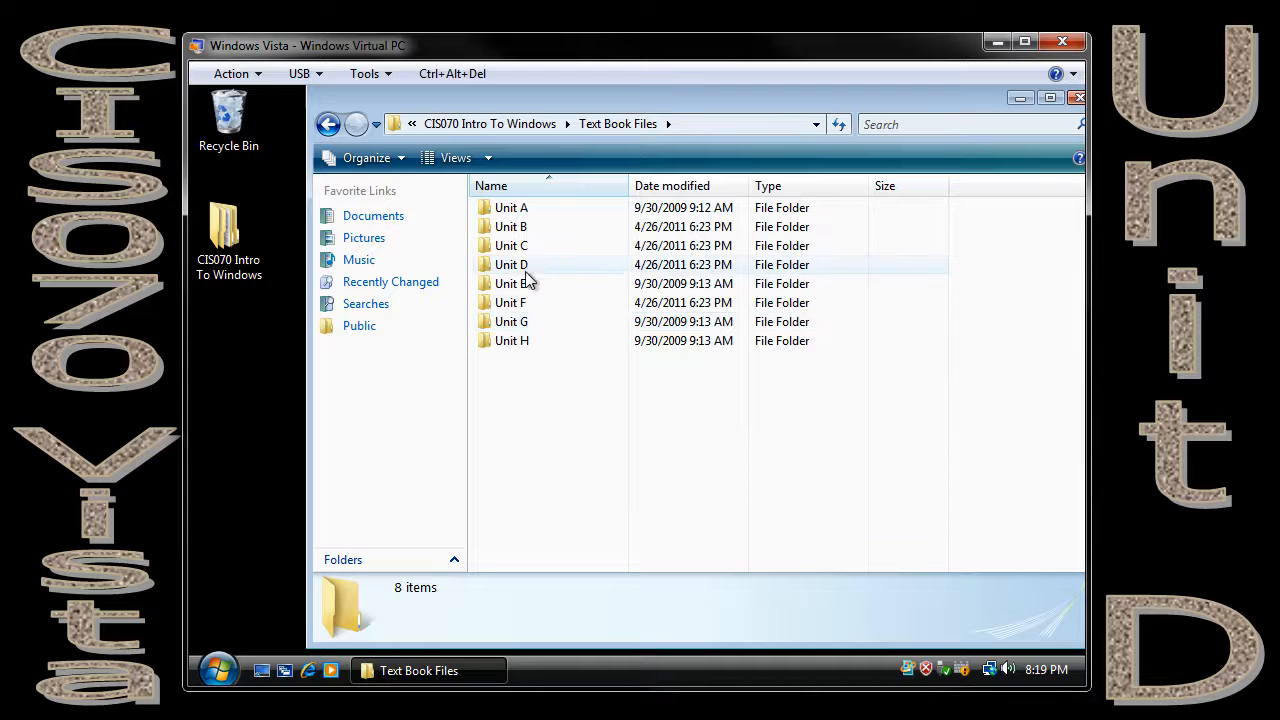
double_click(526, 270)
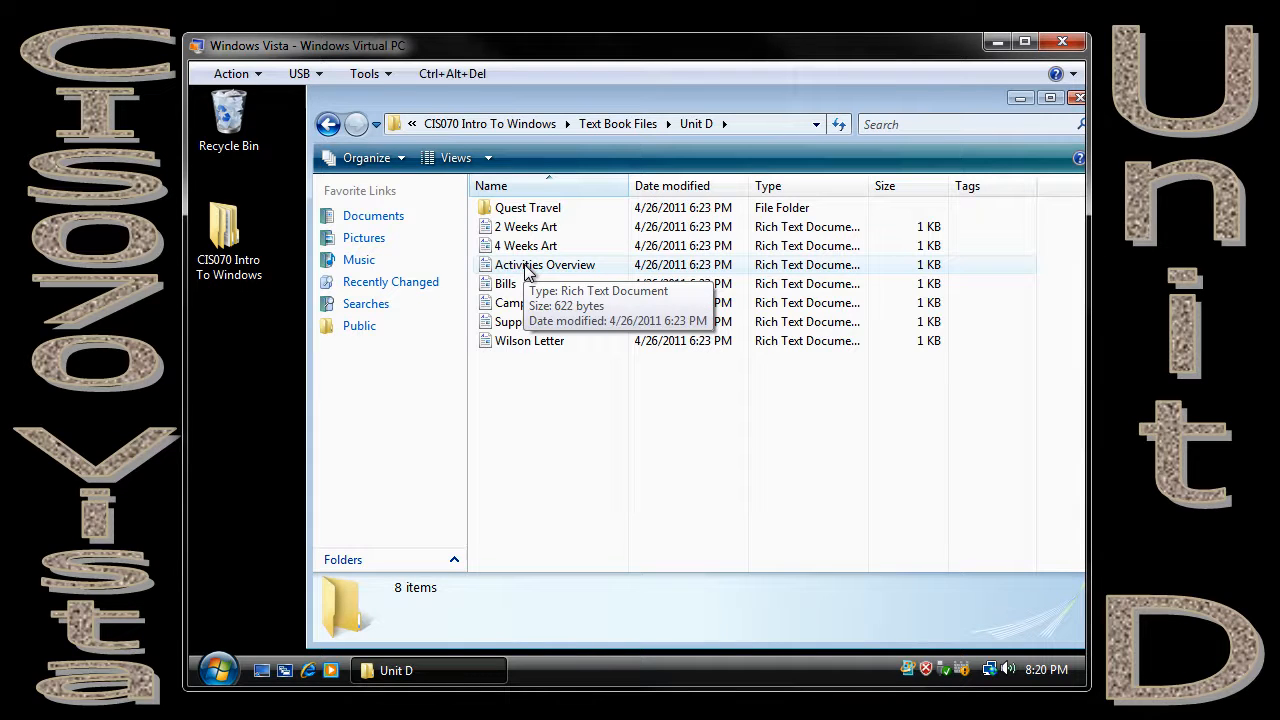
Review the Quest Travel folder's size, contents and attributes in its properties, and close them without changes.
right_click(514, 212)
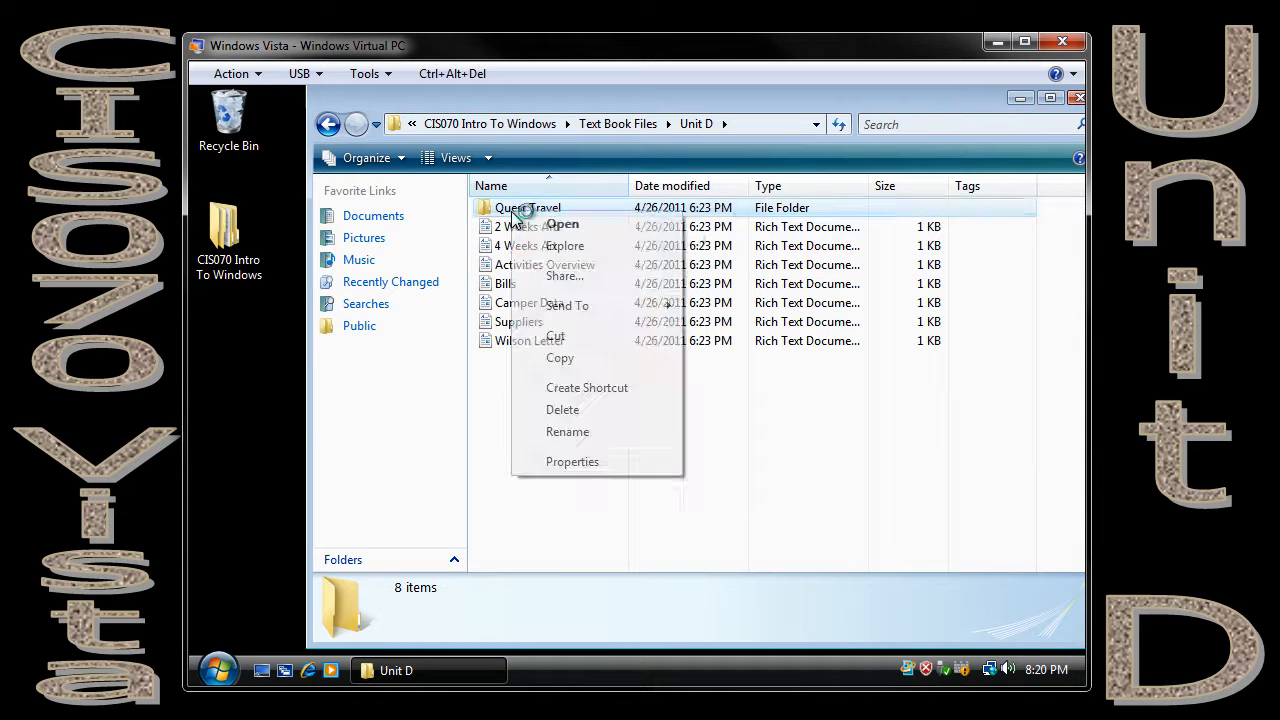
left_click(569, 463)
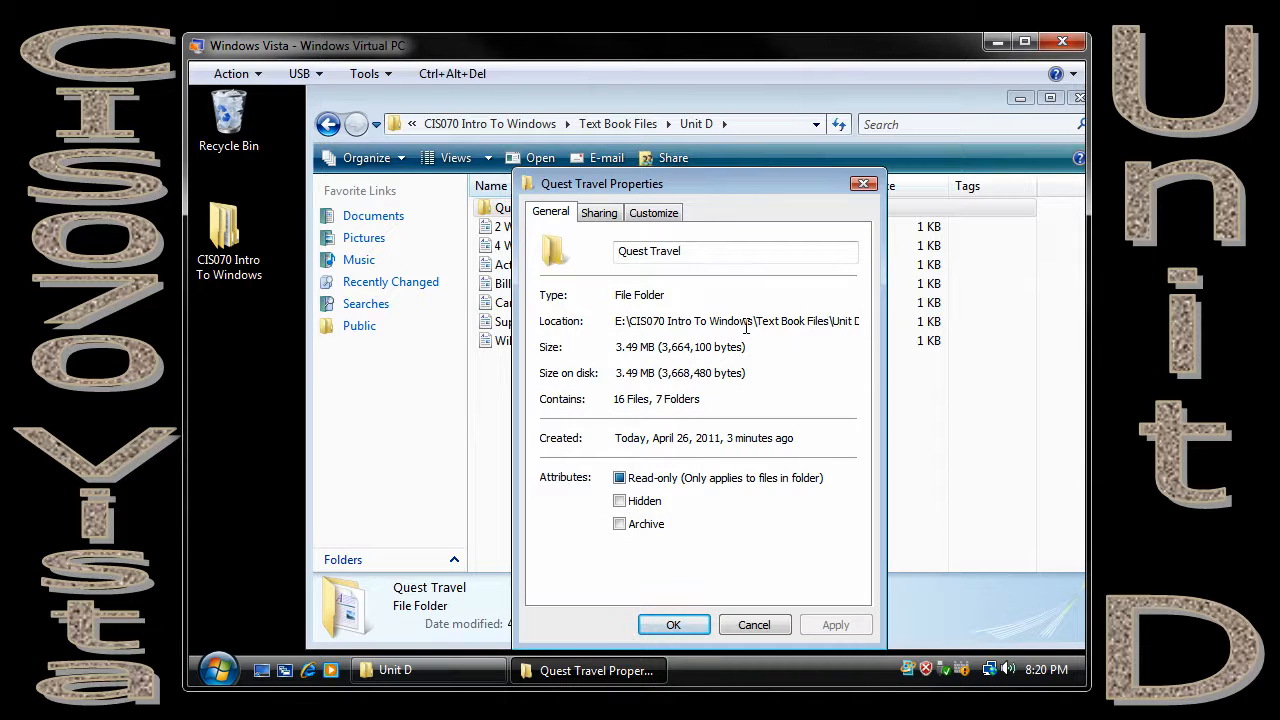
left_click(754, 630)
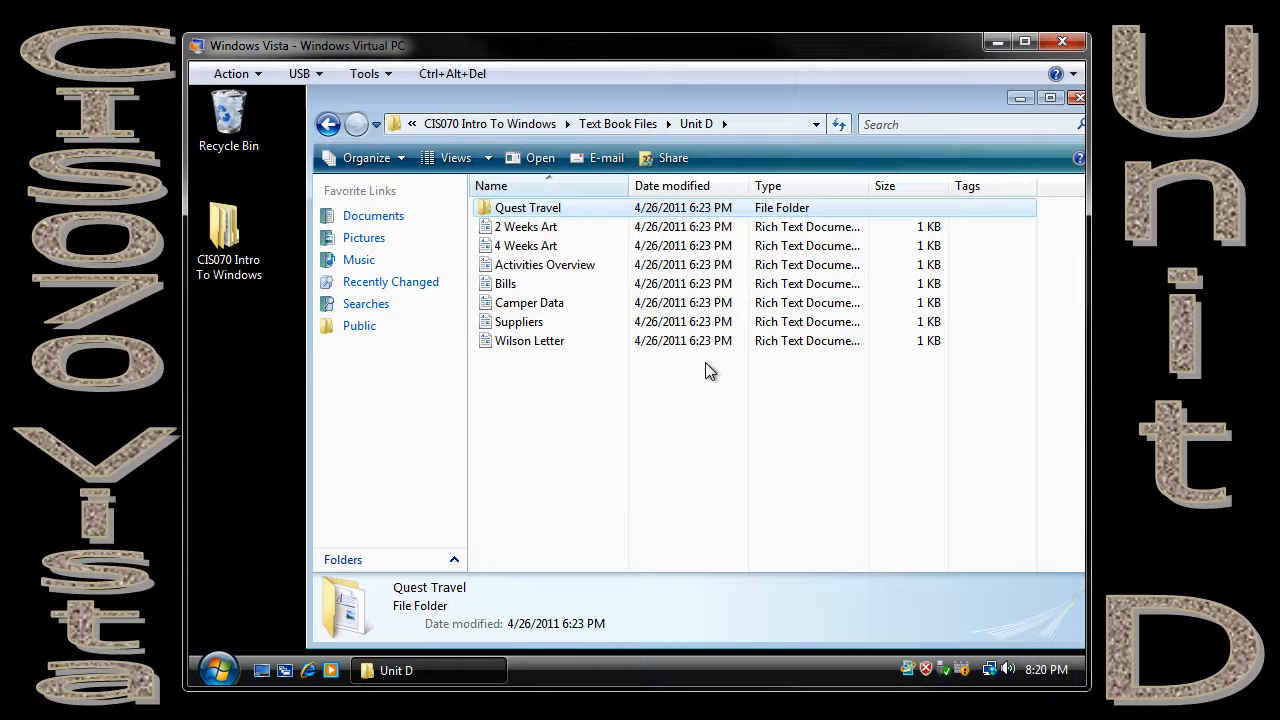
Create a compressed (zipped) copy of the Quest Travel folder within Unit D.
right_click(511, 209)
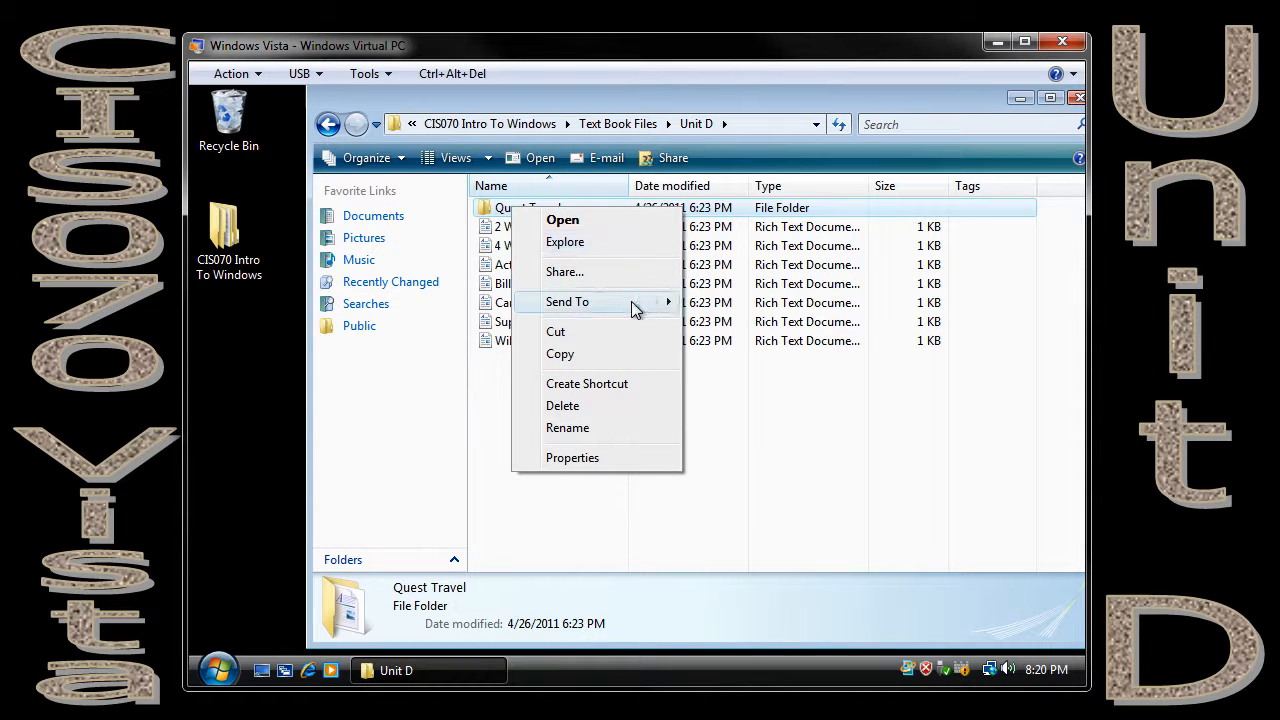
mouse_move(631, 301)
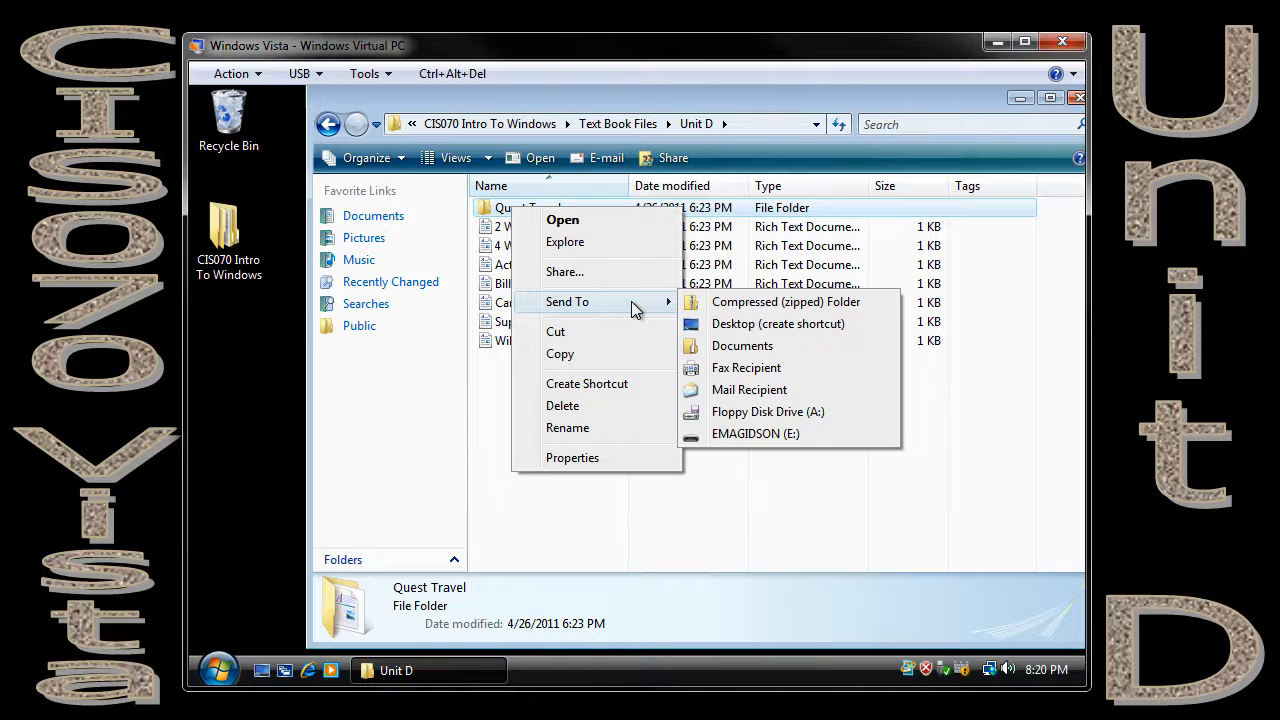
left_click(733, 306)
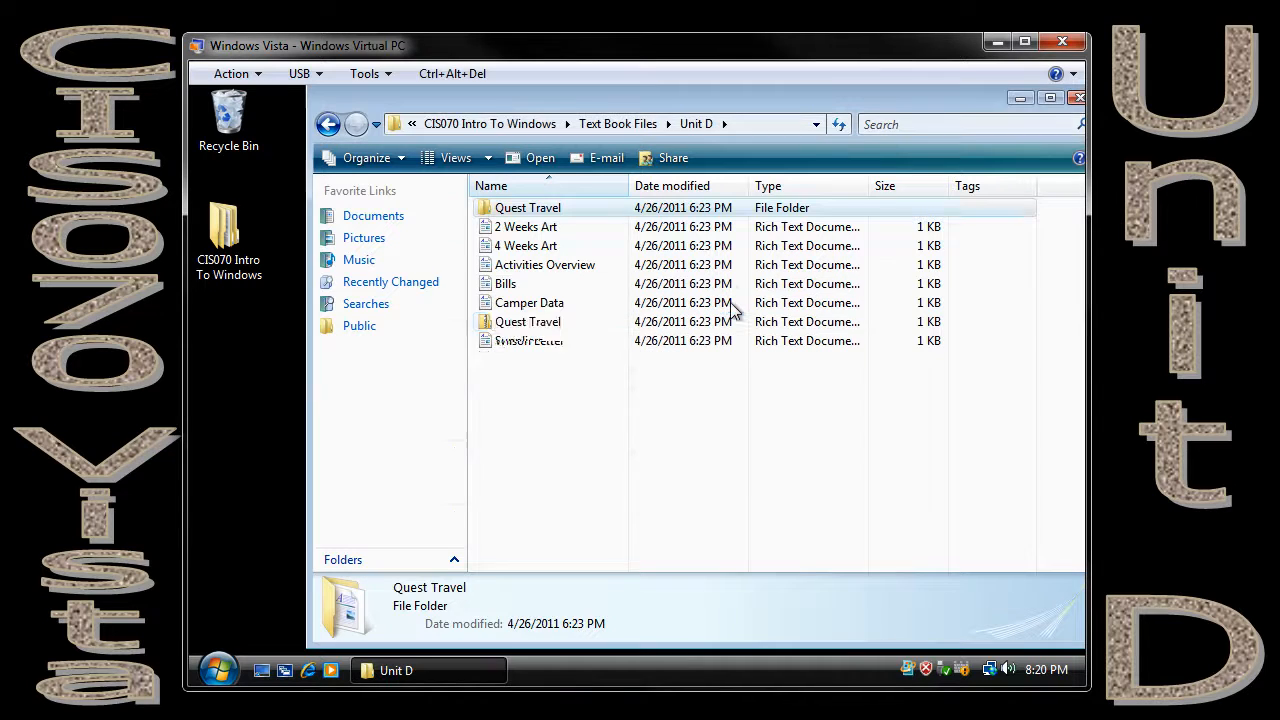
left_click(588, 411)
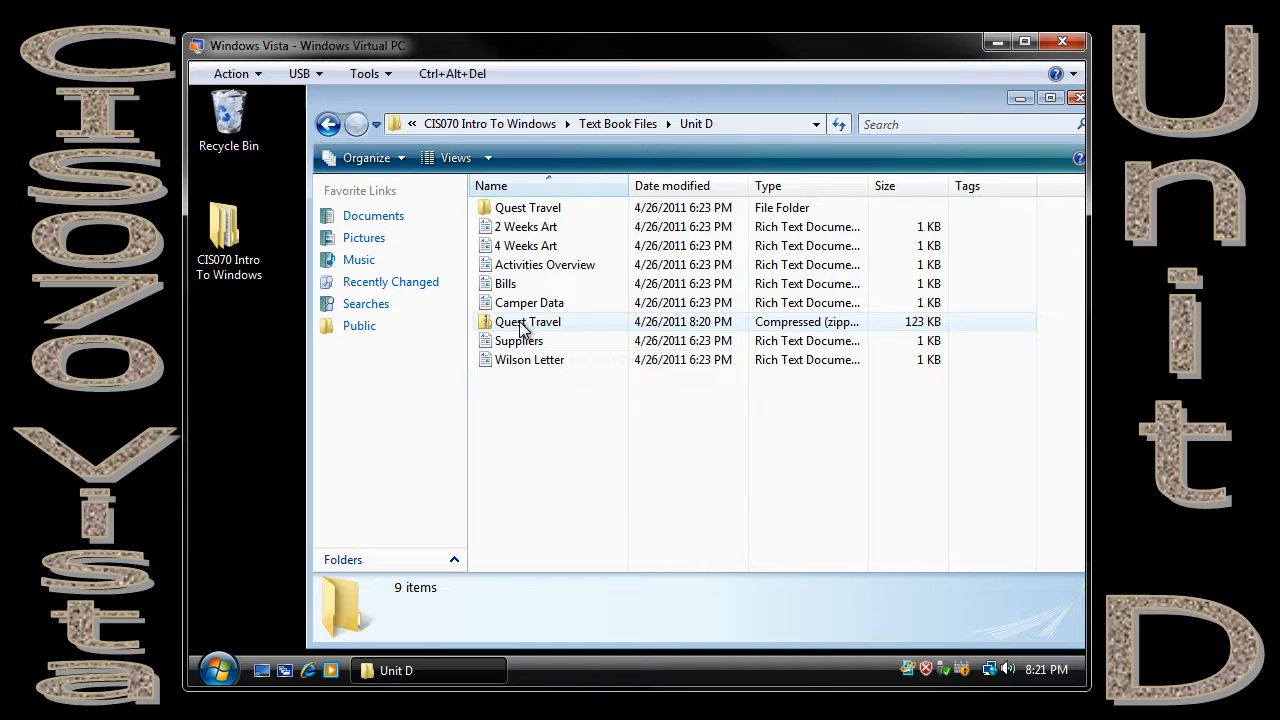
Compare the contents of the original Quest Travel folder with those of its zipped copy, and return to Unit D.
double_click(532, 211)
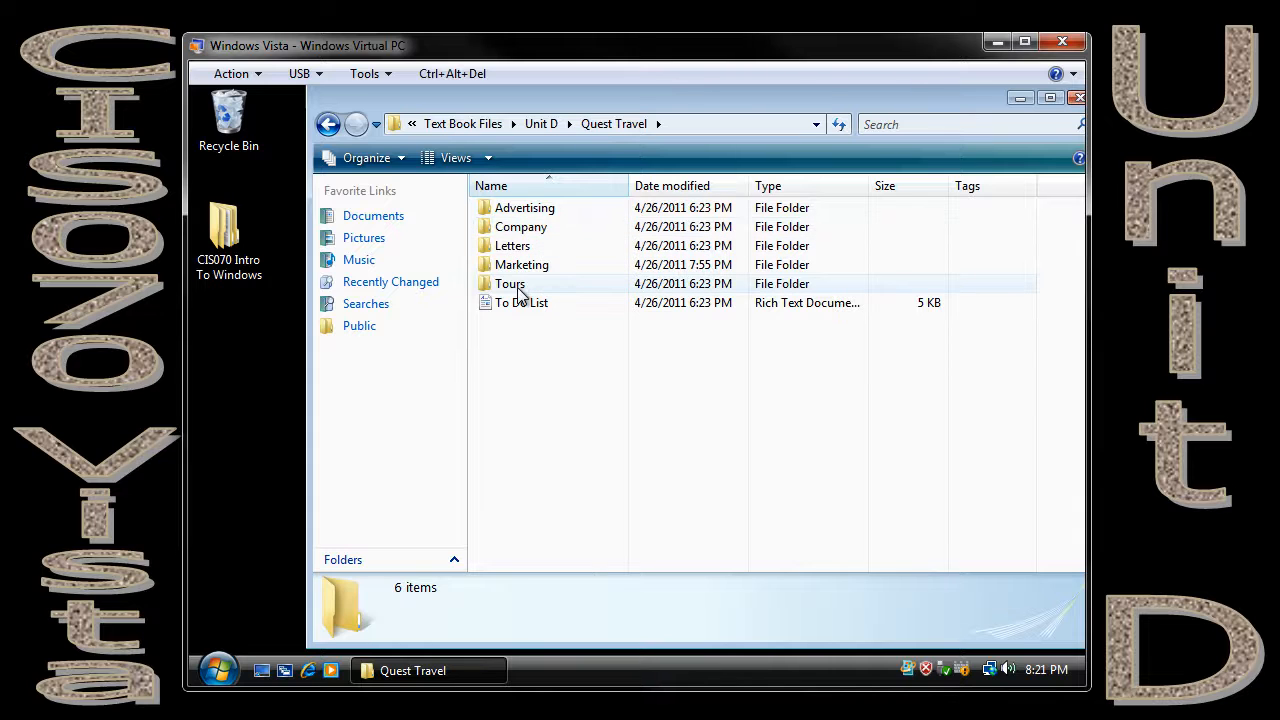
left_click(541, 124)
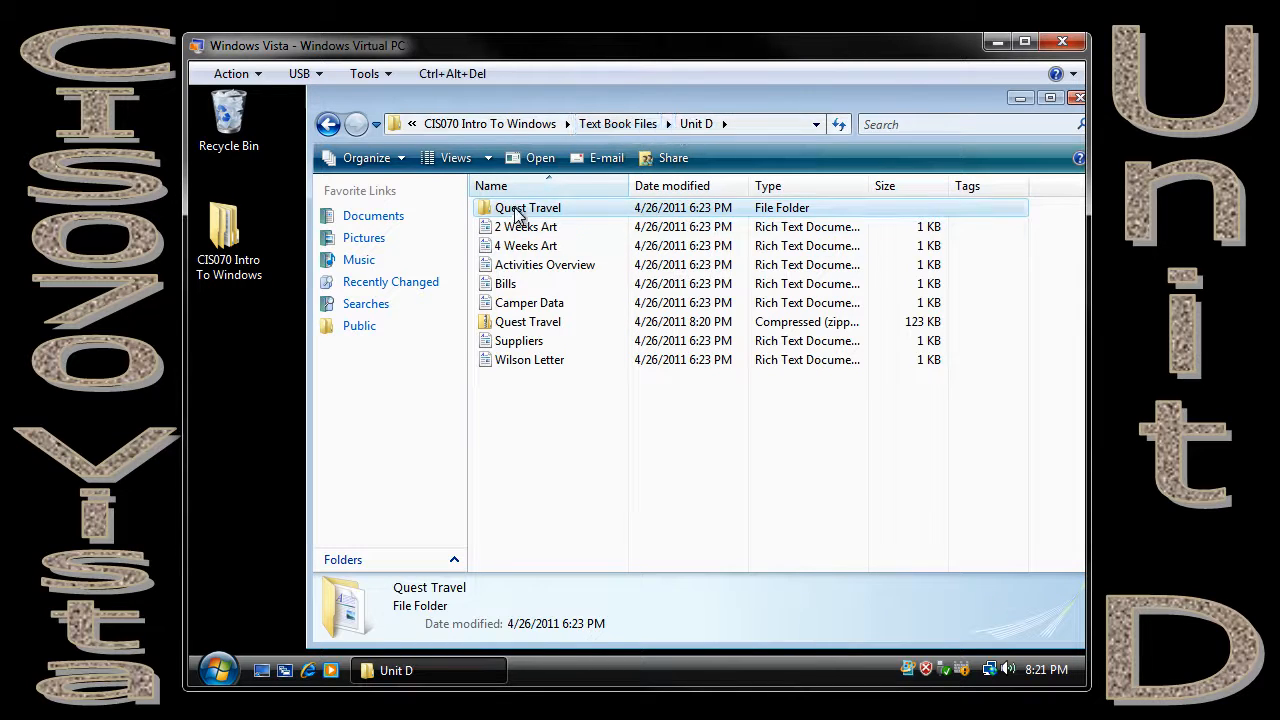
double_click(520, 325)
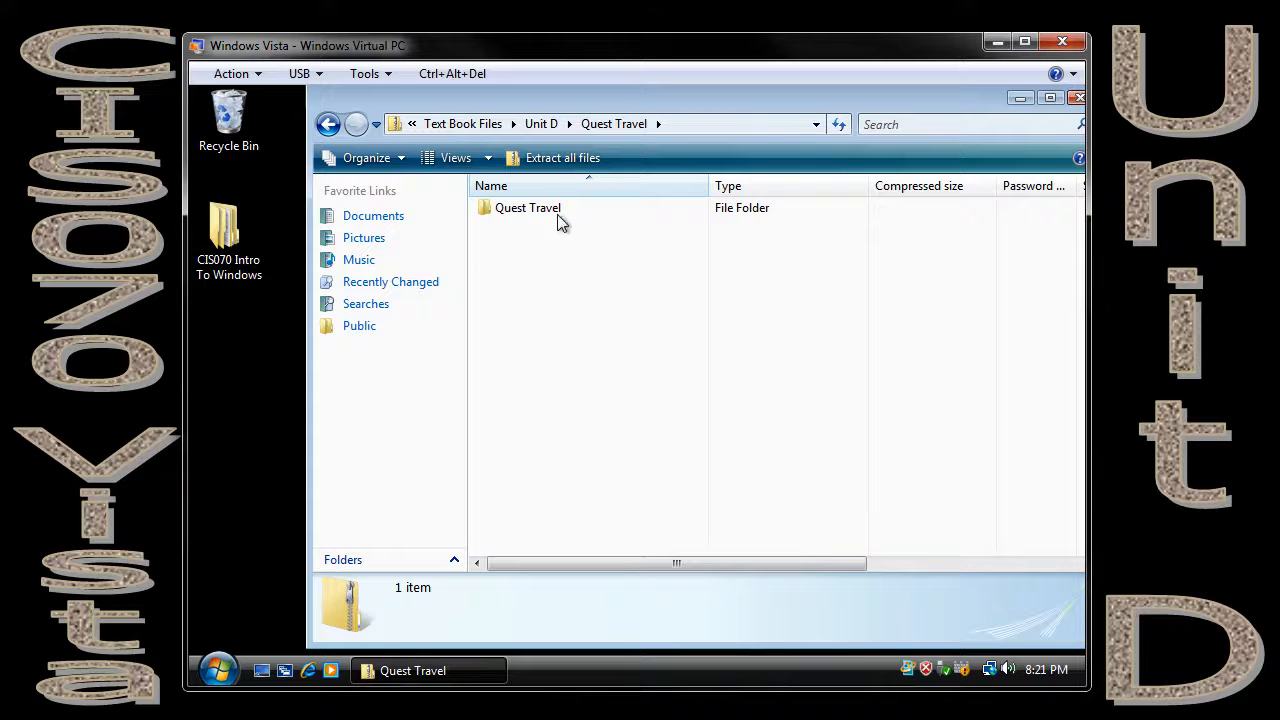
double_click(523, 212)
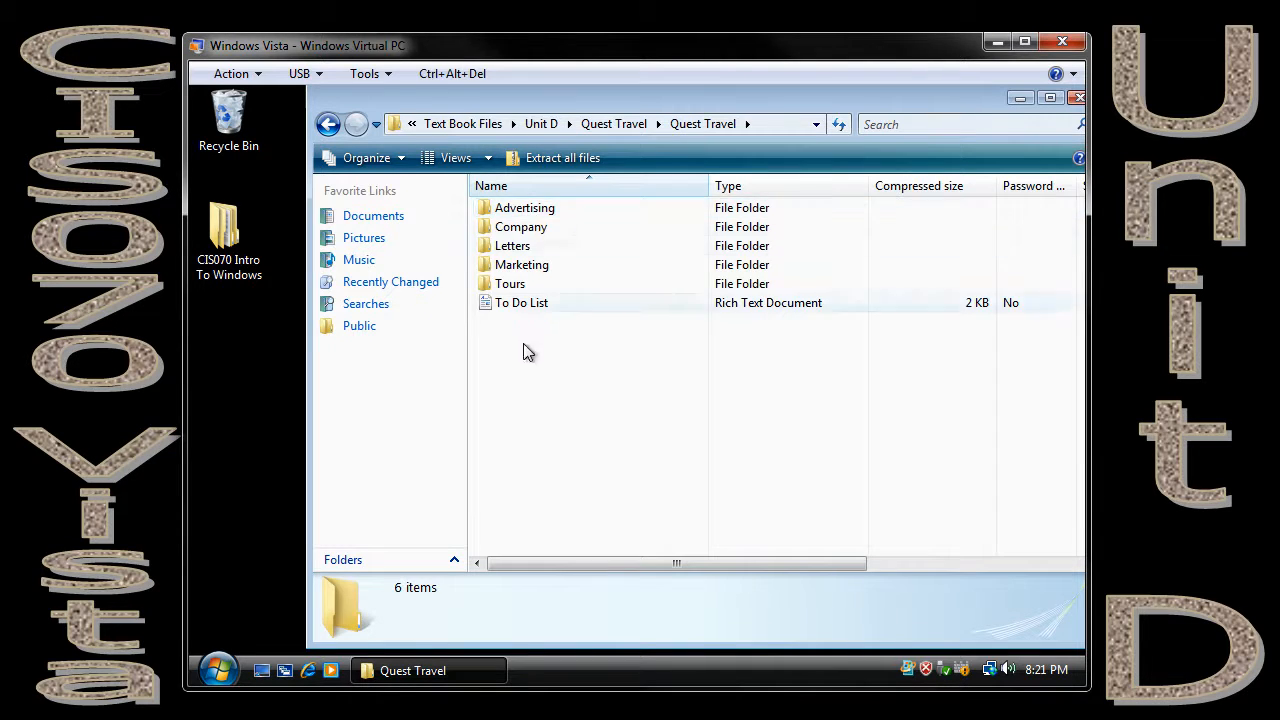
left_click(327, 125)
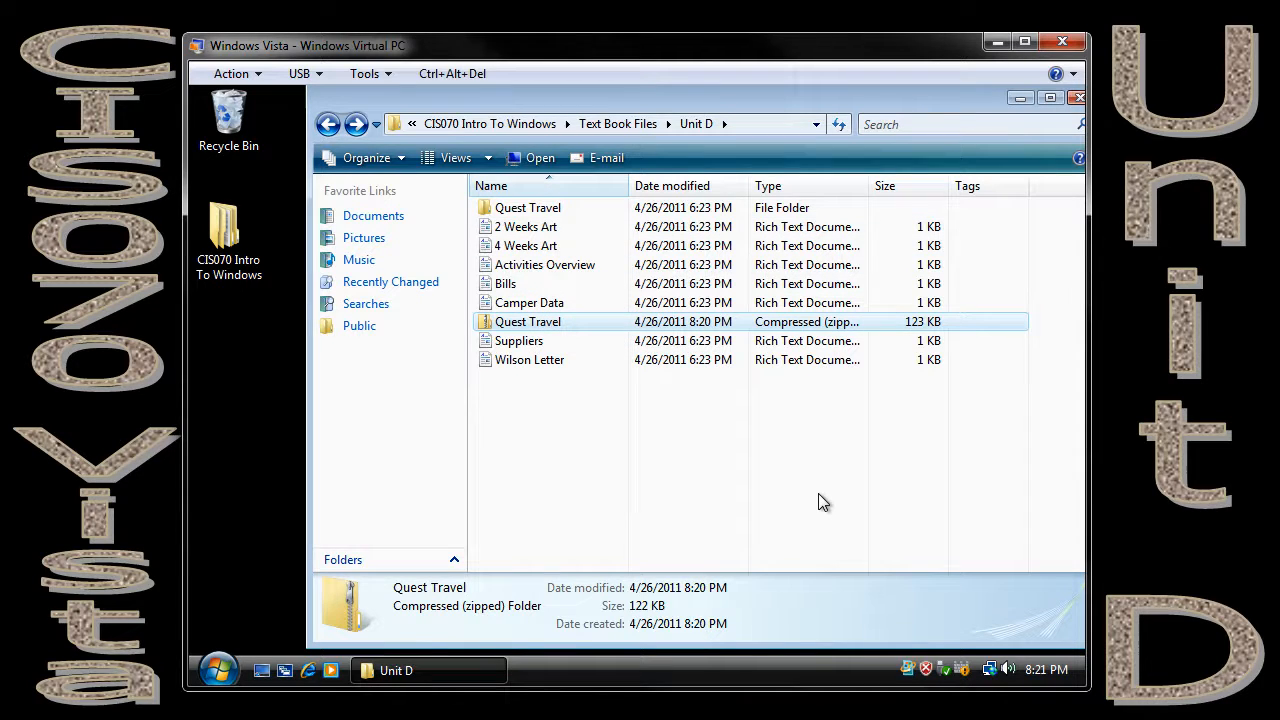
Check the proposed extraction destination for the zipped Quest Travel folder, and leave without extracting.
right_click(548, 325)
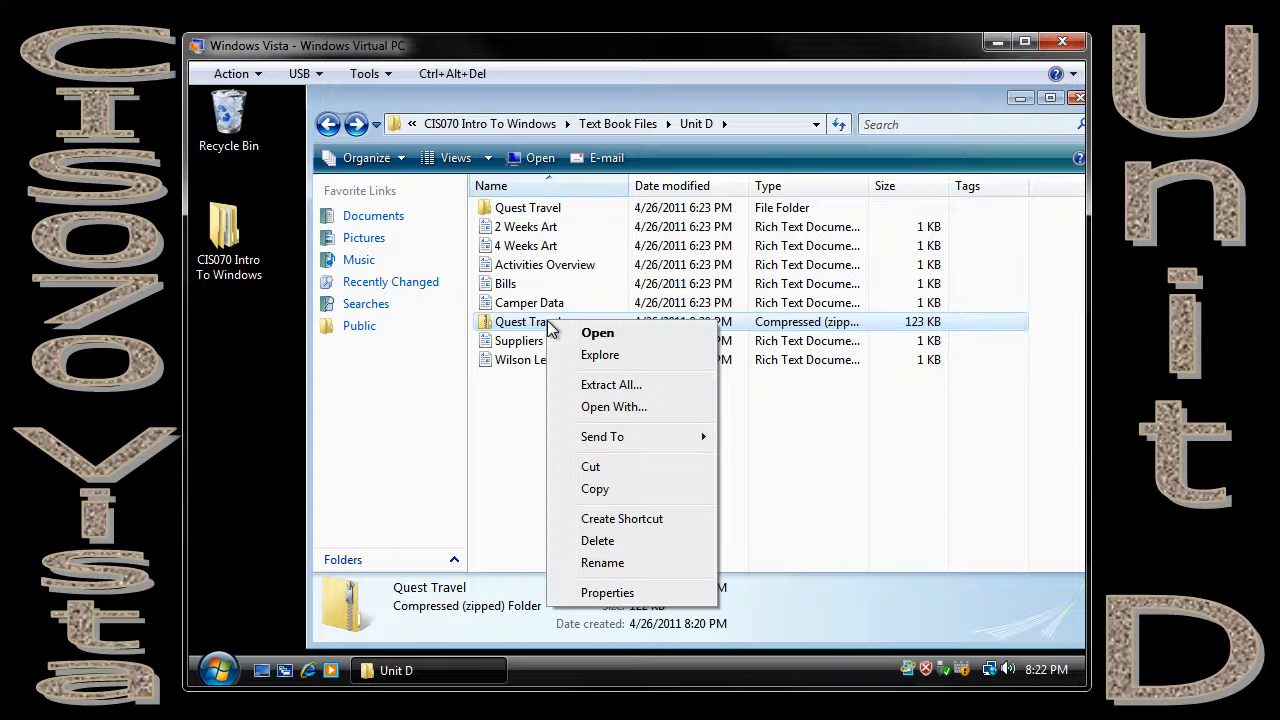
left_click(614, 392)
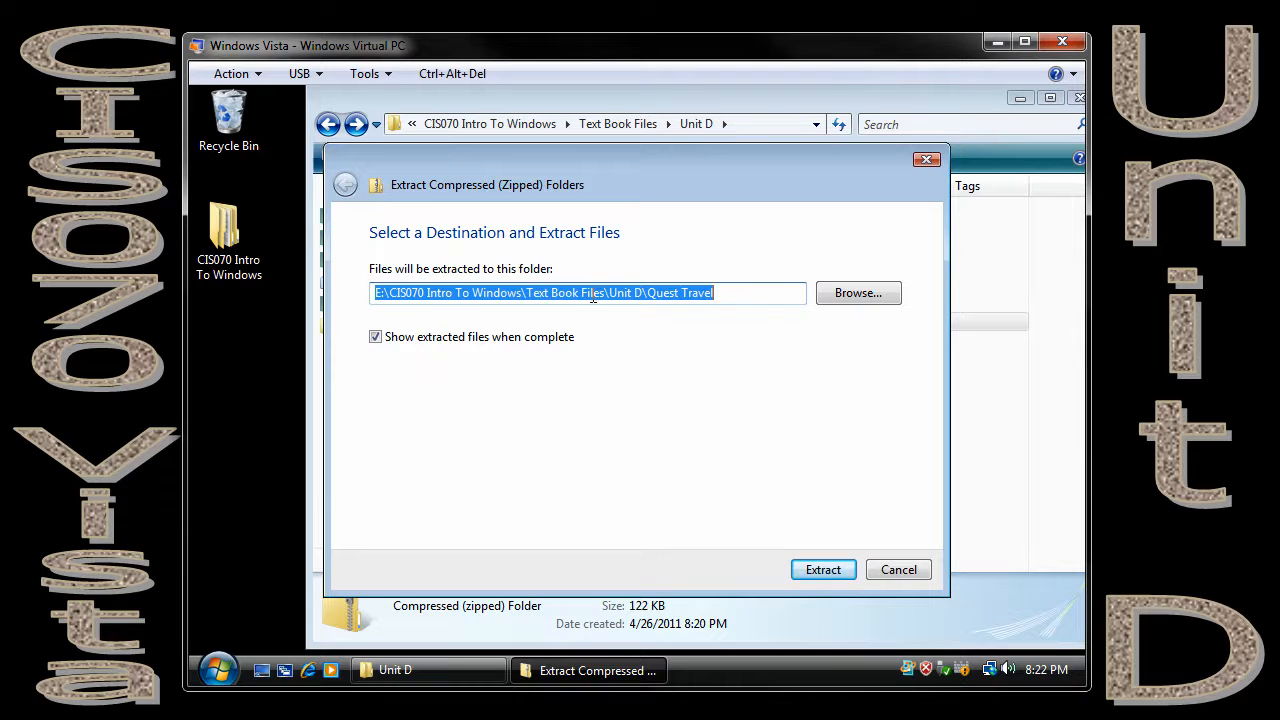
left_click(898, 569)
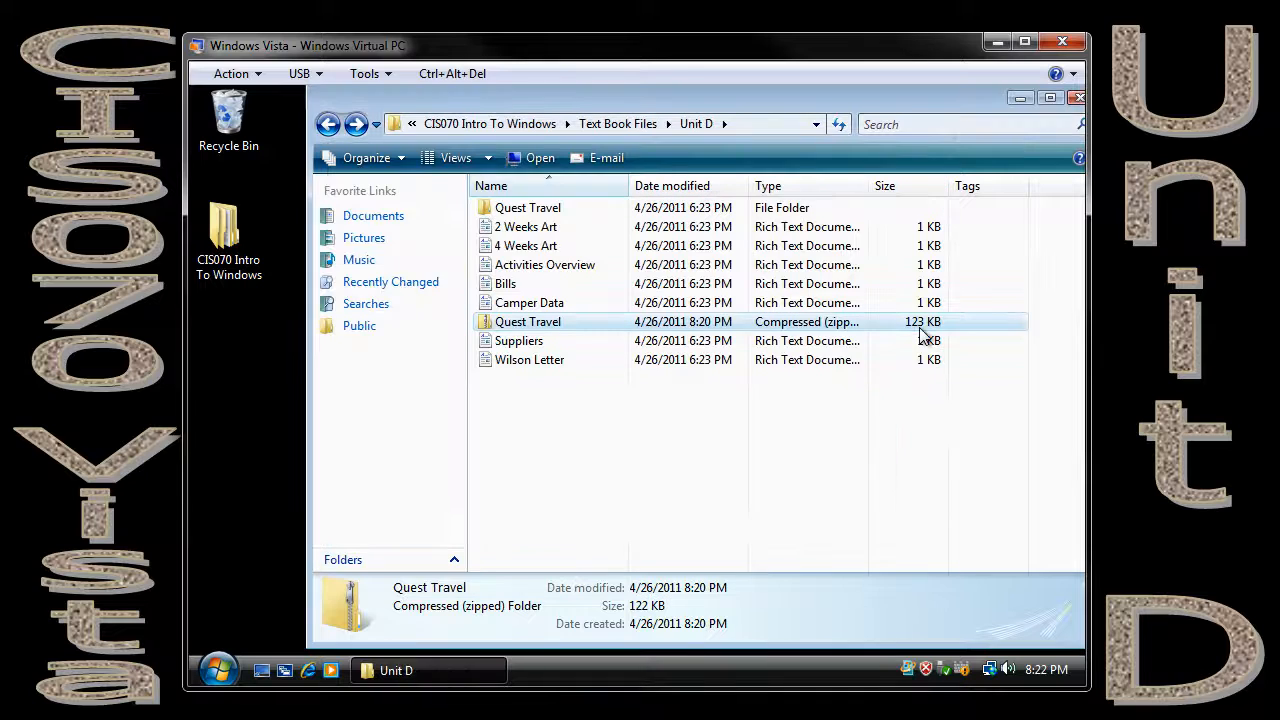